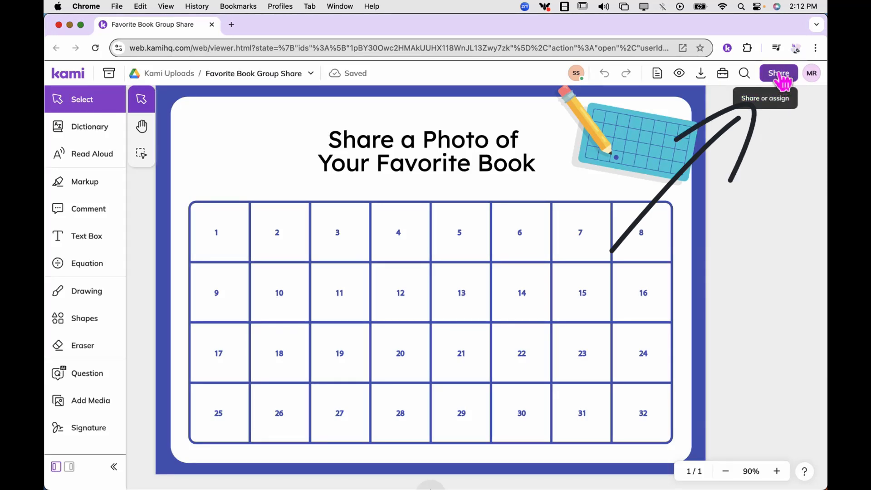
- Open the feature controls for editors with the link in the document's sharing settings
left_click(780, 74)
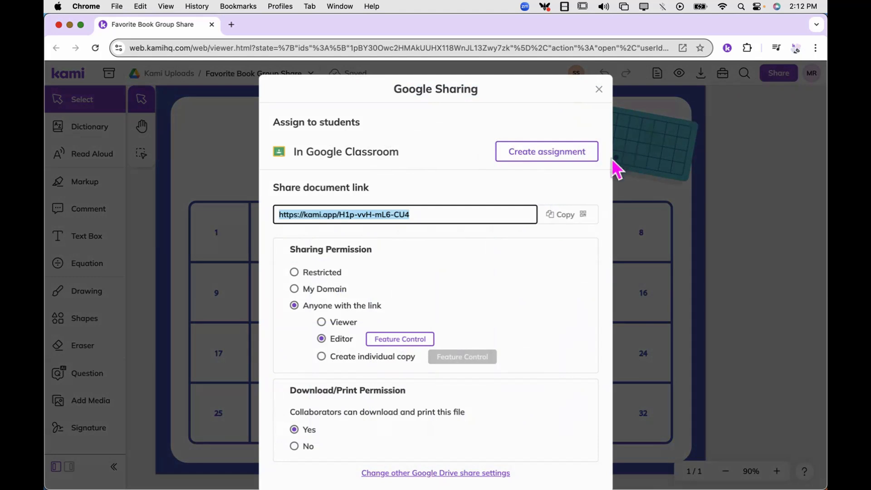
scroll(338, 328, "down", 1)
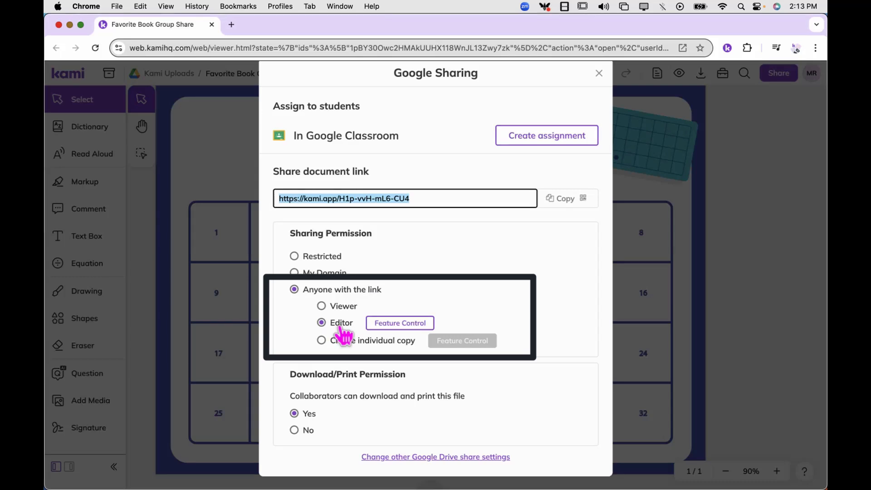
left_click(428, 326)
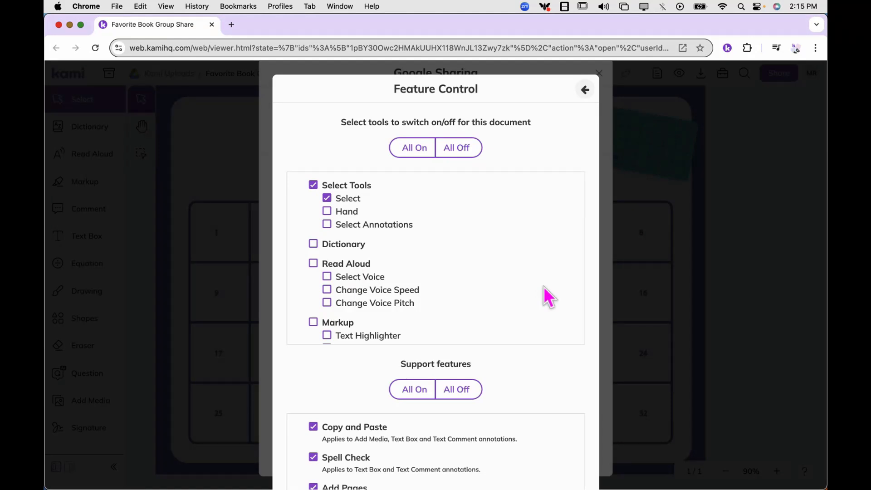
- Toggle the Hand and Select Annotations tools on and off, and switch all document tools on
left_click(327, 212)
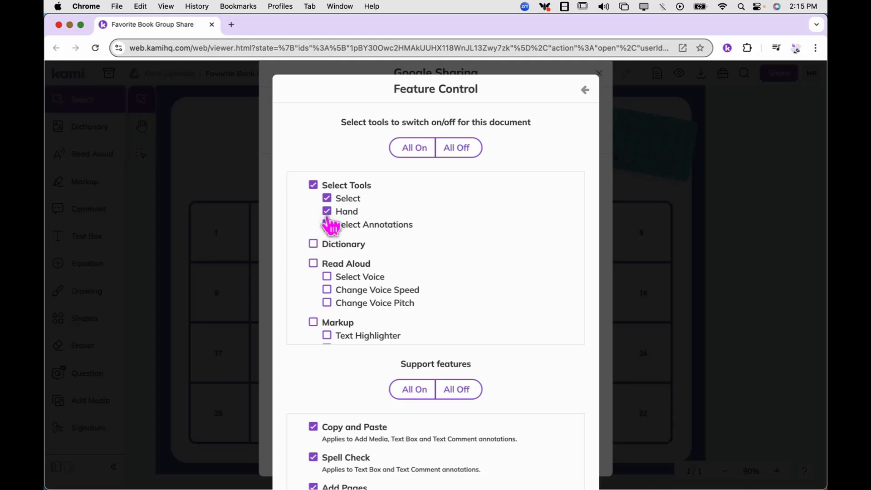
left_click(328, 212)
left_click(328, 224)
left_click(328, 224)
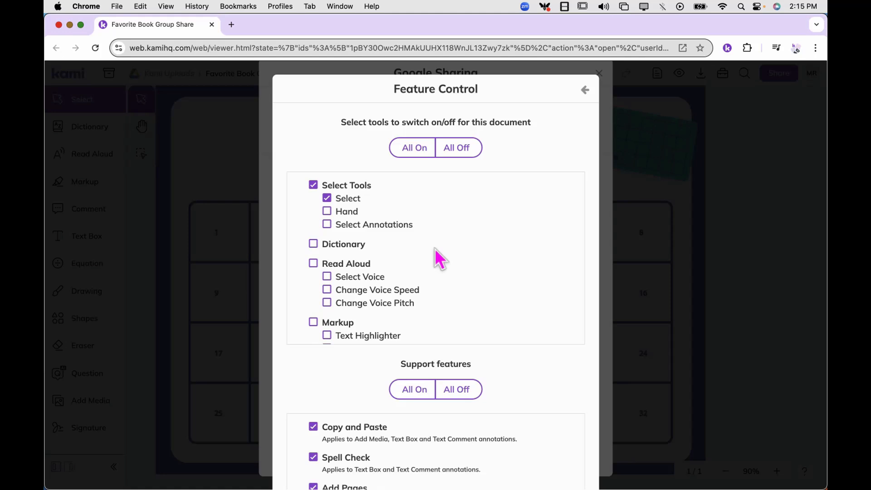
left_click(413, 150)
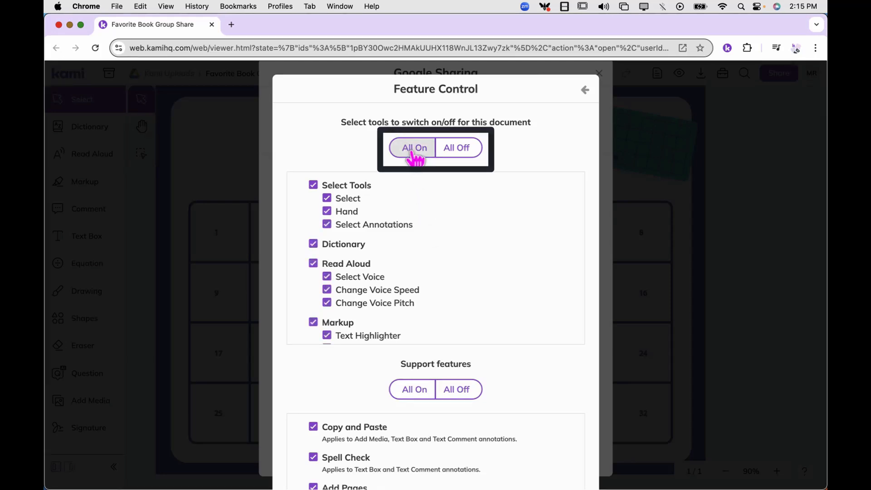
- Switch all document tools off and enable only Select and the Take Pictures camera option of Add Media
left_click(472, 156)
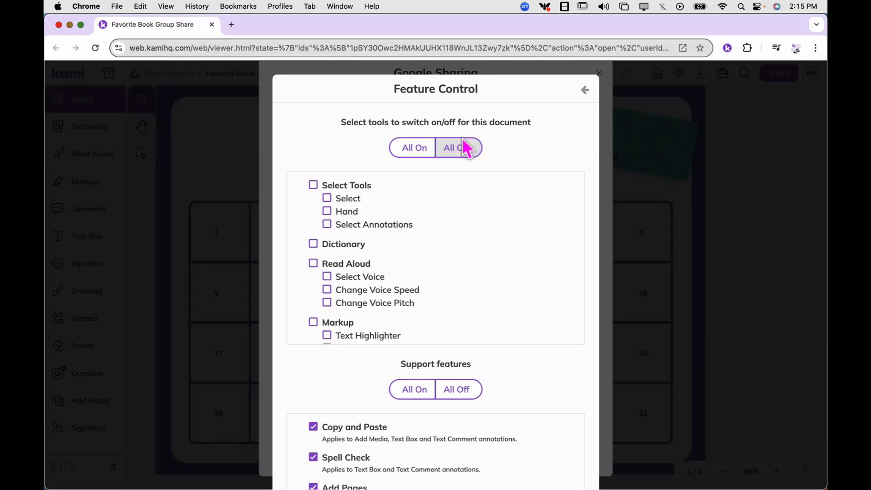
left_click(348, 200)
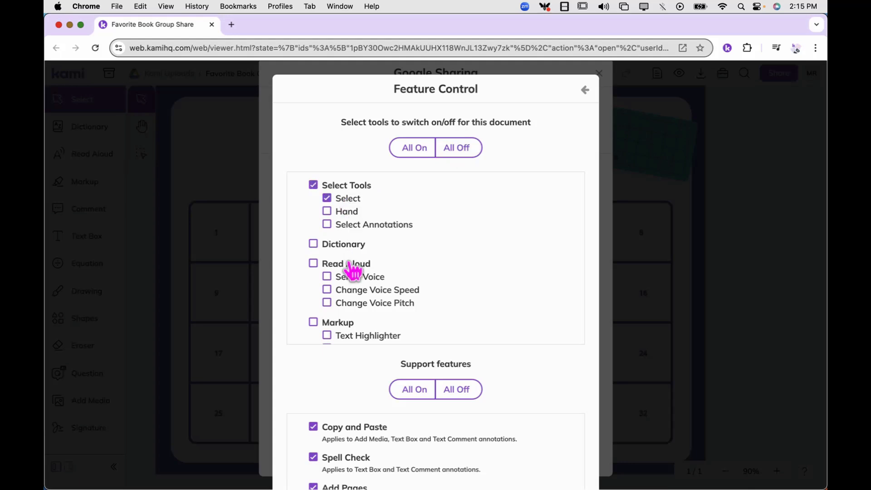
scroll(353, 271, "down", 6)
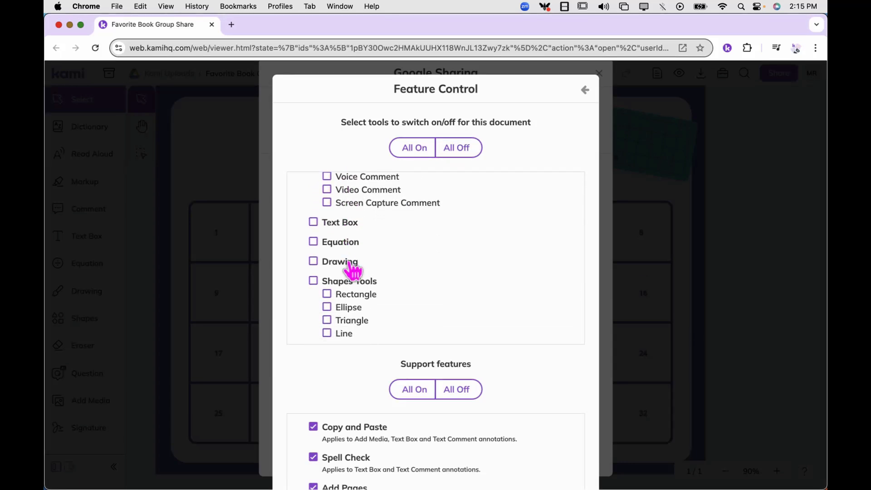
scroll(352, 272, "down", 4)
scroll(353, 271, "down", 2)
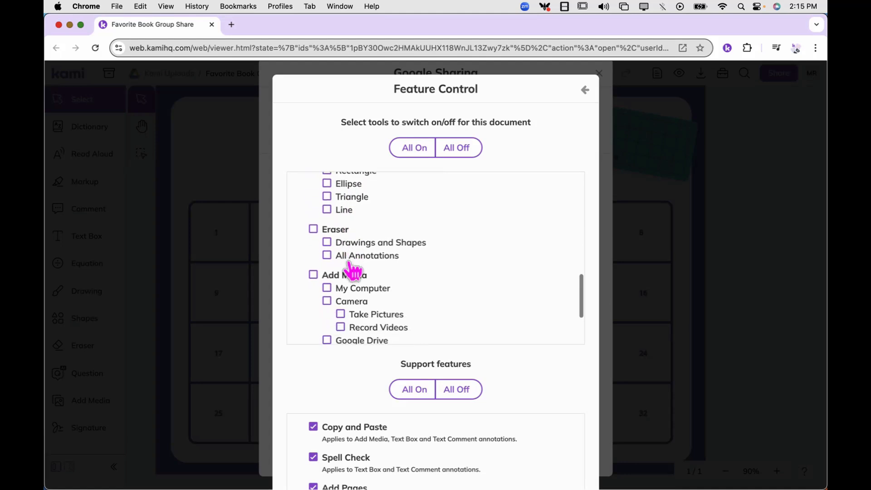
scroll(353, 272, "down", 3)
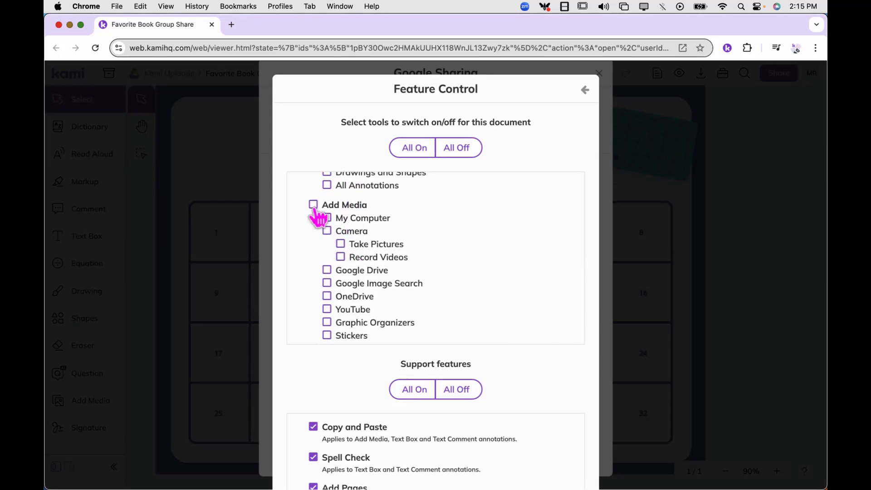
left_click(341, 246)
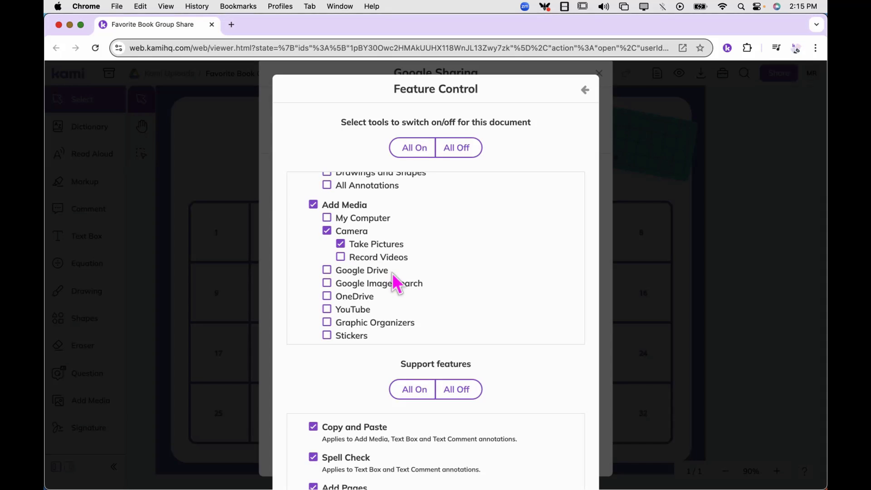
- Review and save the feature control selections, and close the sharing settings
scroll(396, 283, "up", 10)
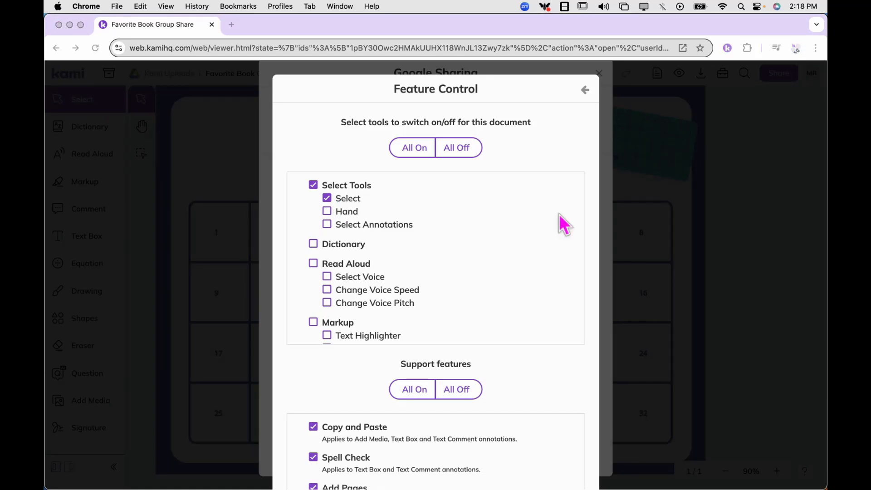
scroll(565, 225, "down", 15)
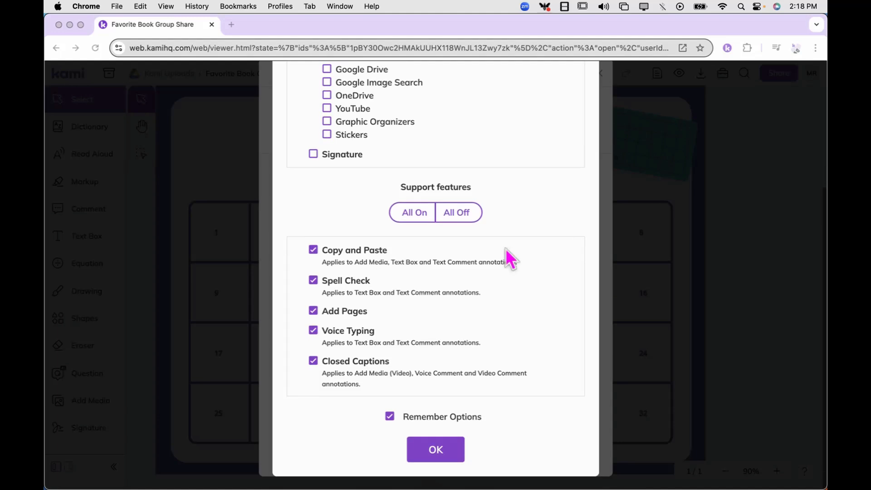
left_click(424, 453)
left_click(425, 453)
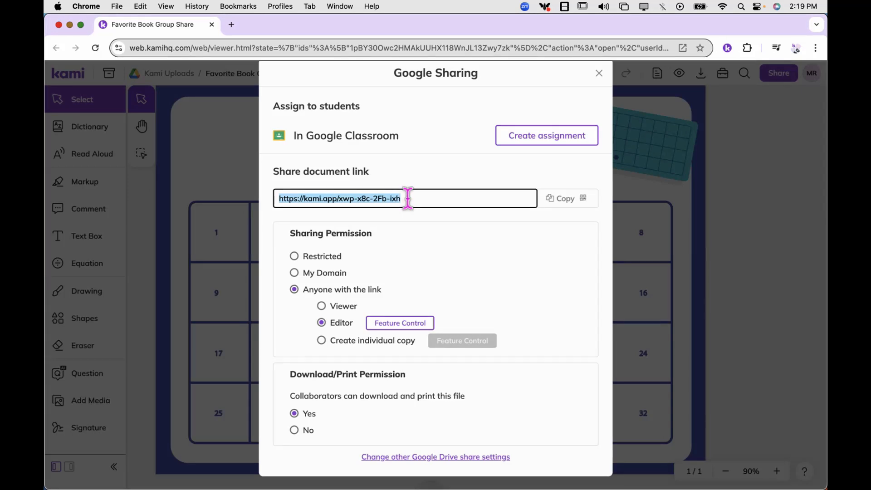
left_click(599, 73)
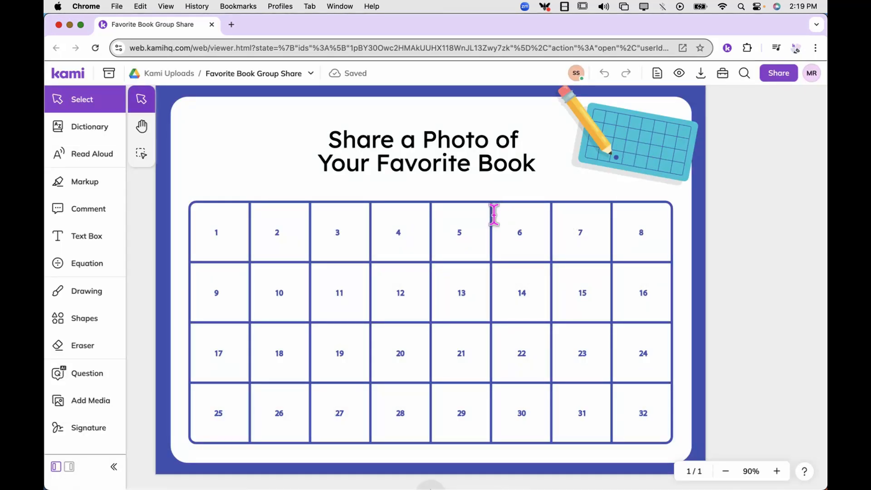
- Switch to the student's browser window and take a photo of the book with the Add Media camera
key("ctrl+Right")
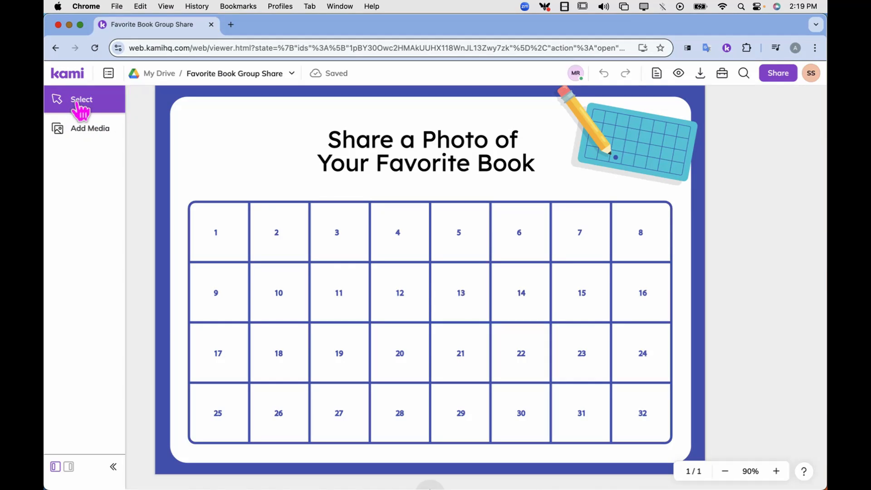
left_click(87, 141)
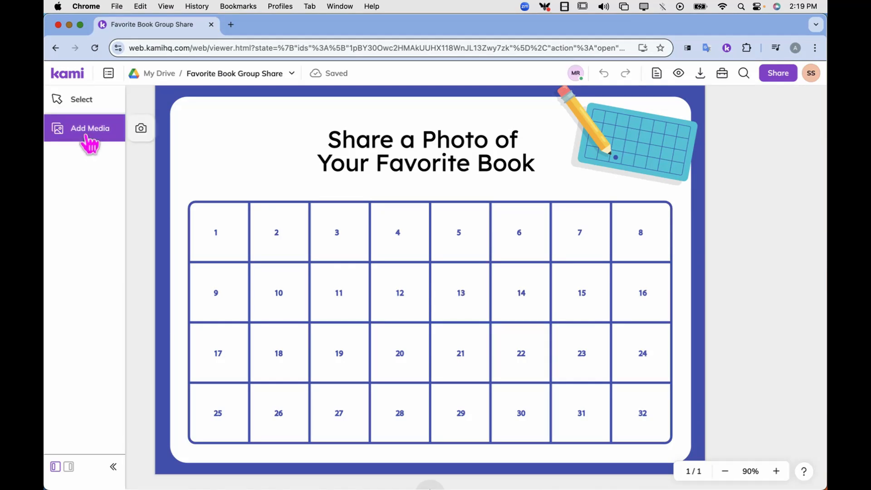
left_click(143, 132)
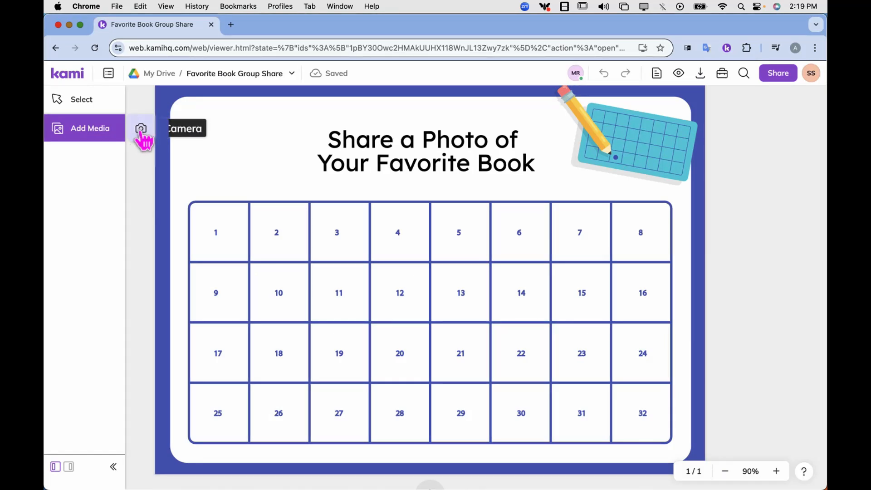
left_click(140, 132)
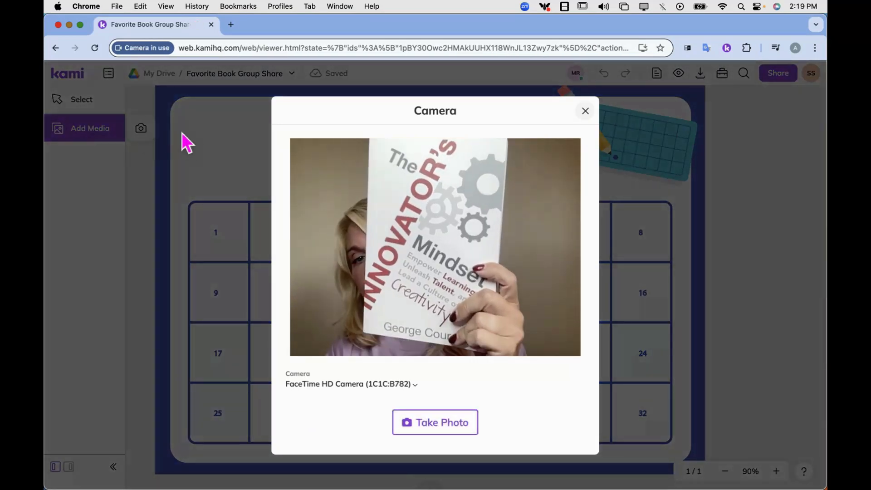
left_click(447, 419)
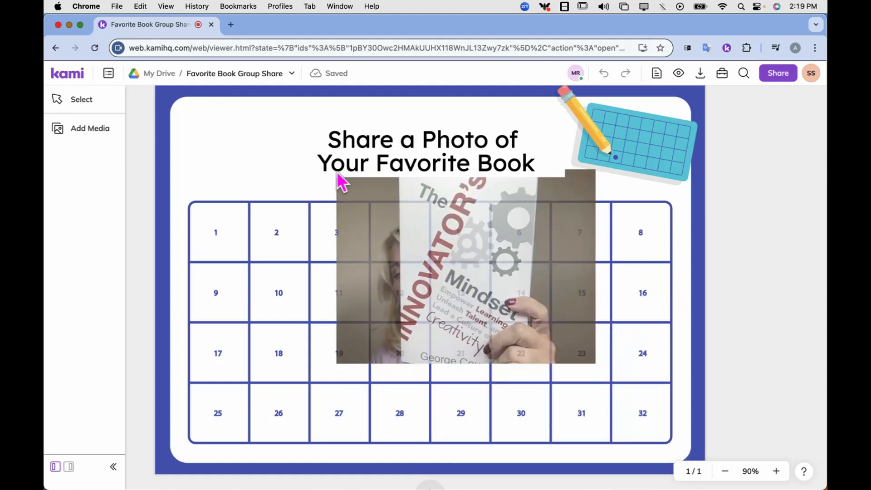
- Place the book photo on the page, shrink it and move it over cell 7
left_click(310, 174)
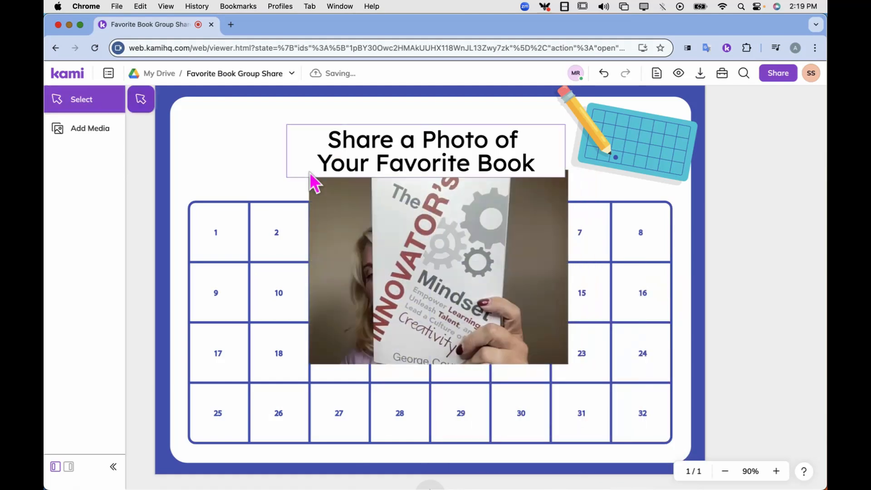
left_click(323, 201)
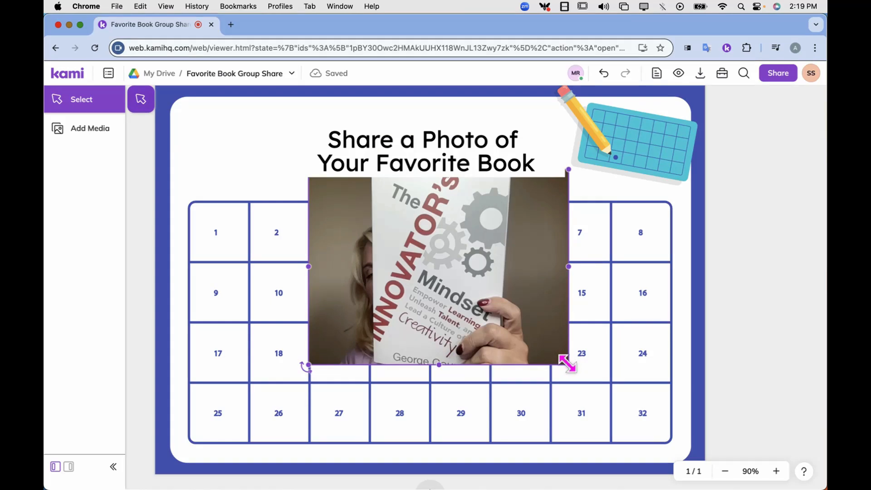
left_click_drag(565, 359, 583, 244)
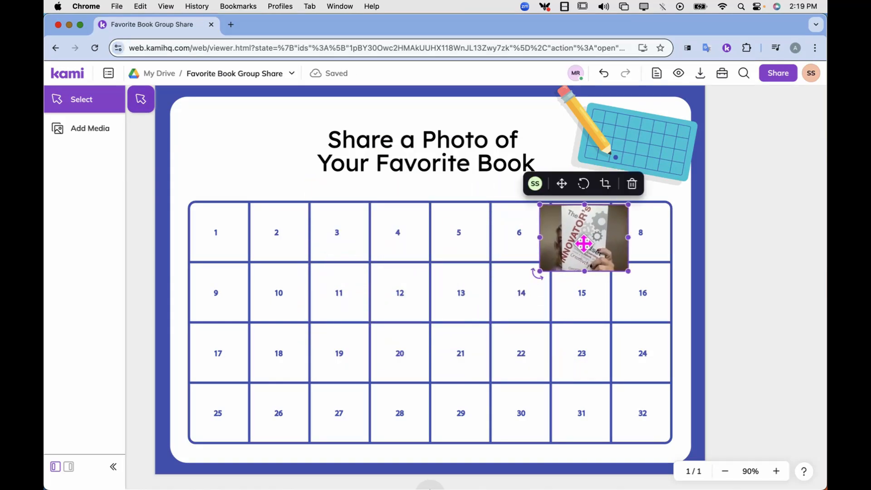
- Crop both sides of the photo to the book cover and scale it down to fit inside cell 7
double_click(584, 244)
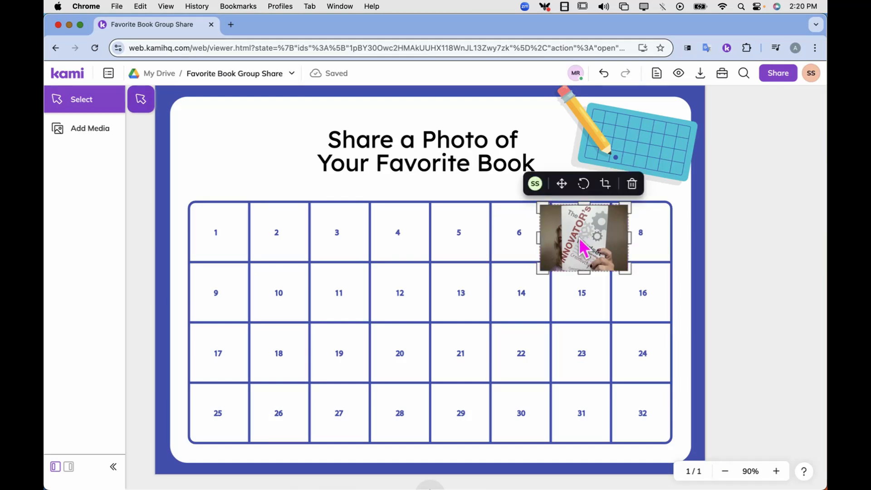
left_click(657, 241)
double_click(588, 237)
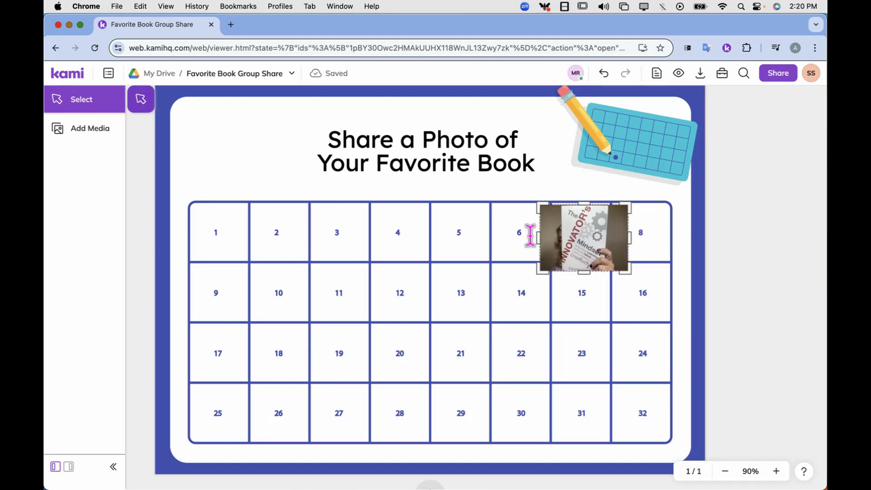
left_click_drag(540, 237, 560, 237)
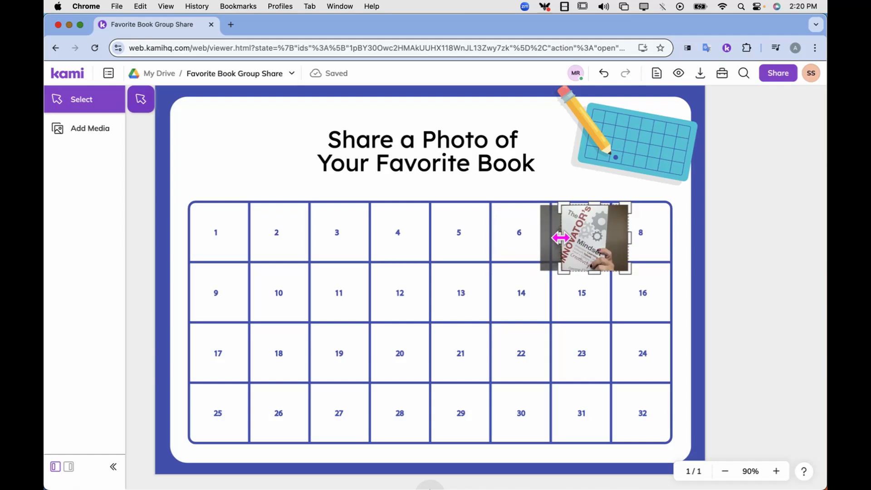
left_click_drag(629, 235, 607, 234)
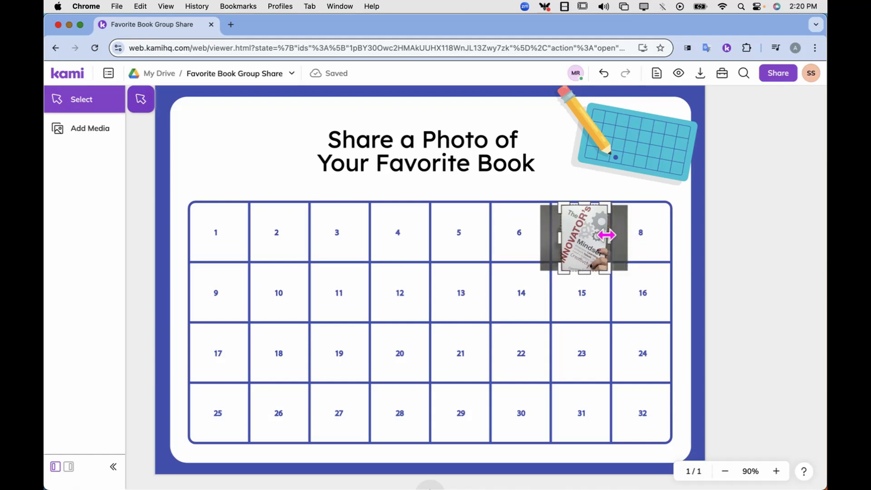
left_click(633, 277)
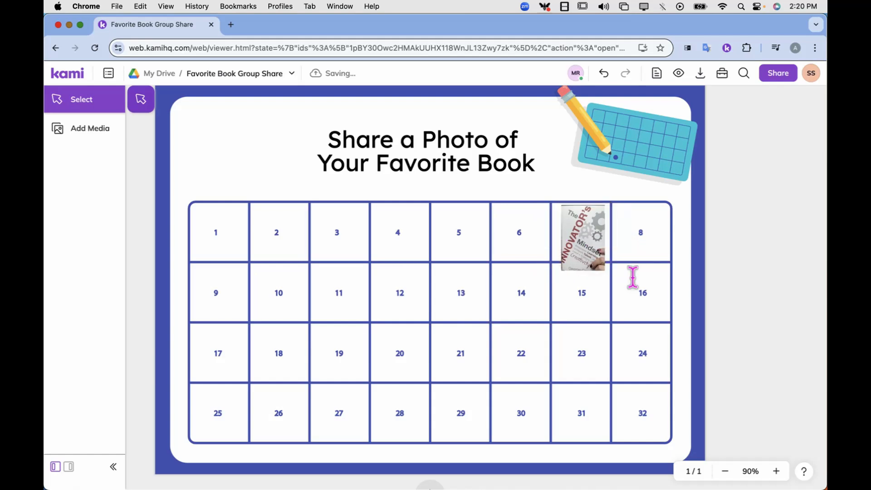
left_click(600, 264)
left_click_drag(603, 271, 584, 252)
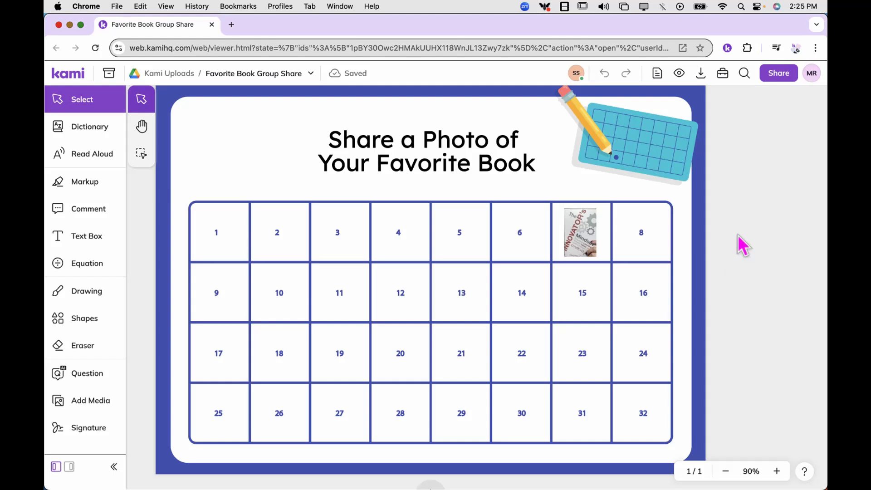
- Enable the Text Box and Voice Comment tools in the editor feature controls of the teacher's shared document
left_click(774, 78)
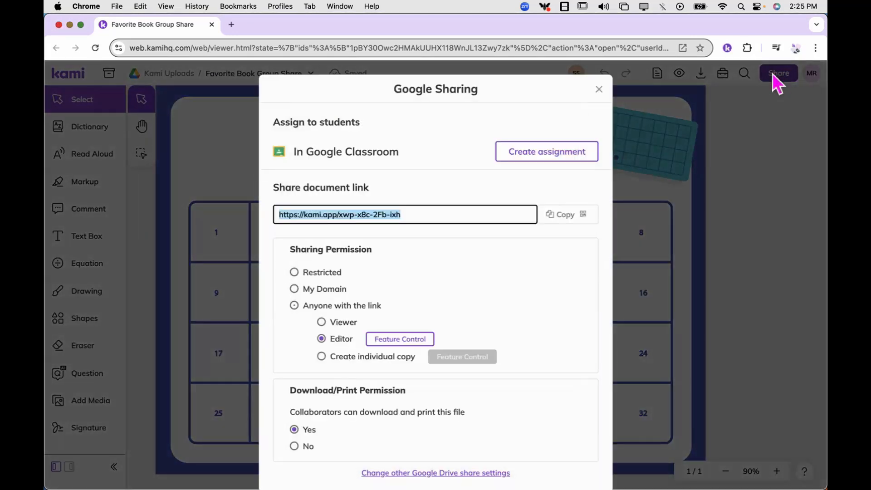
left_click(420, 342)
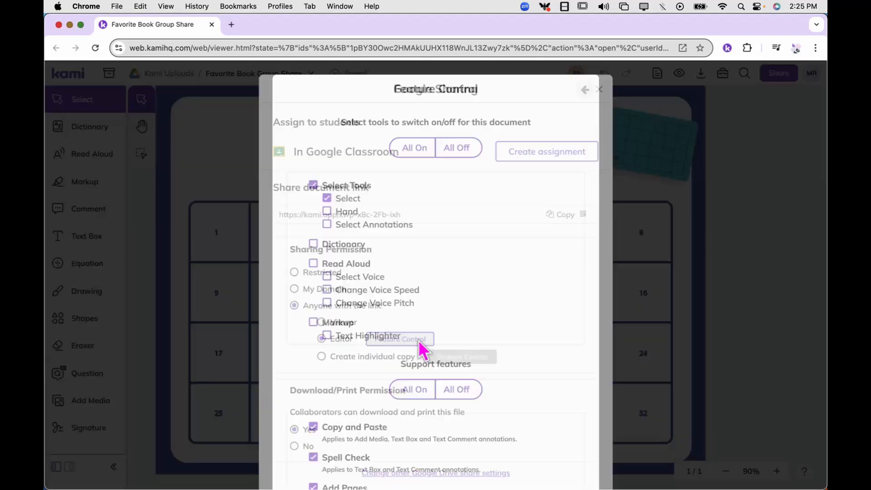
scroll(389, 285, "down", 3)
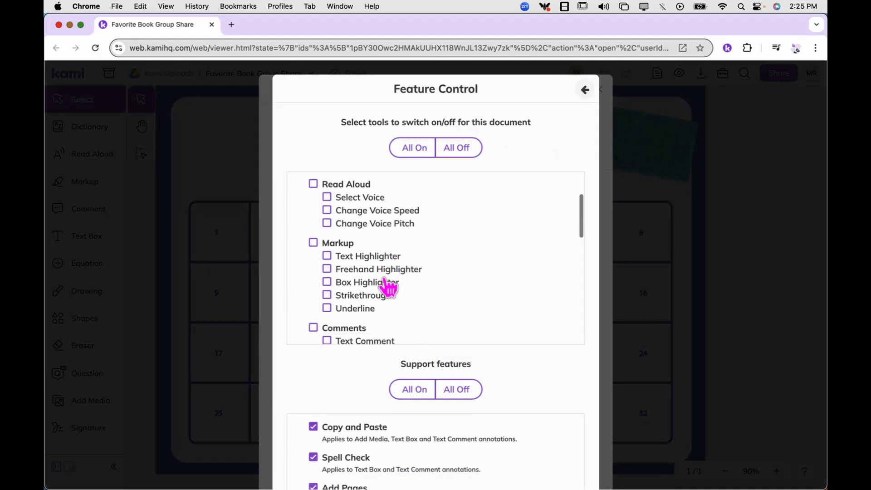
scroll(387, 285, "down", 2)
left_click(336, 274)
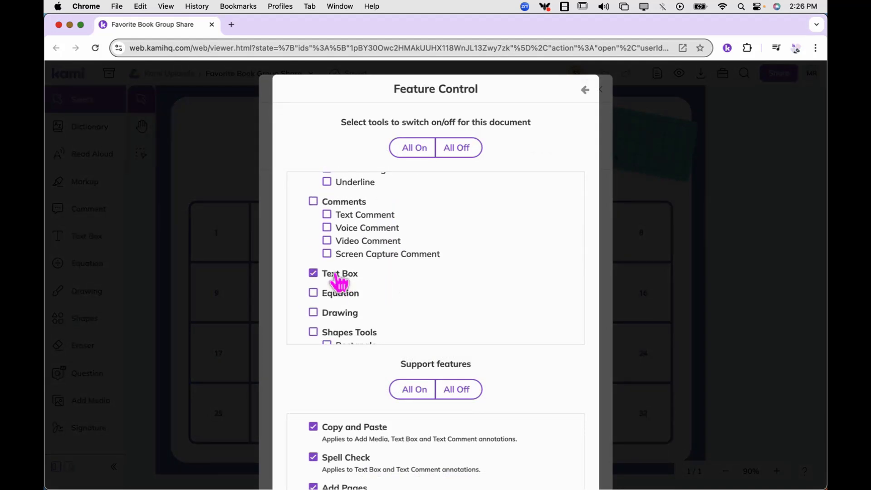
left_click(327, 227)
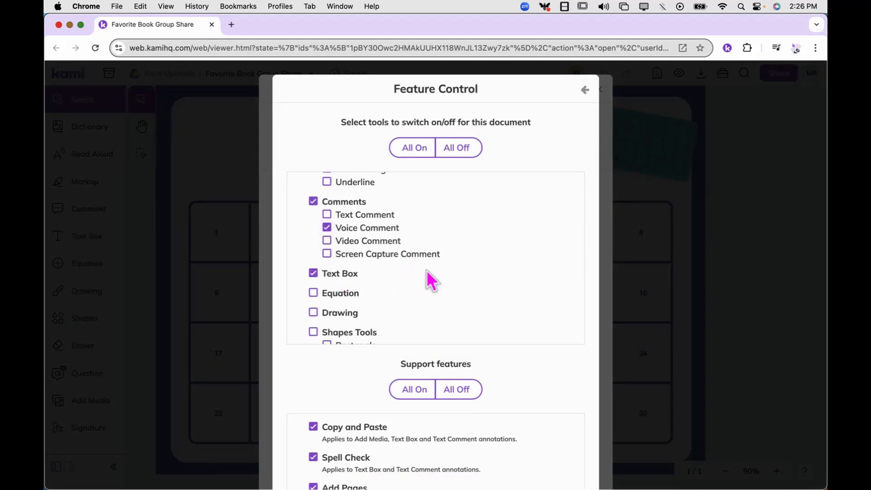
- Save the editor feature controls for the shared document and close the Google Sharing settings
scroll(429, 296, "down", 10)
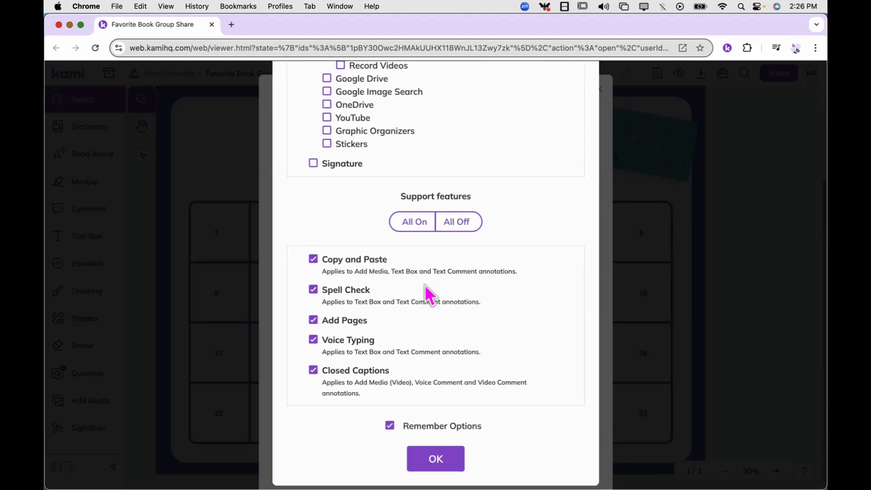
scroll(425, 286, "down", 1)
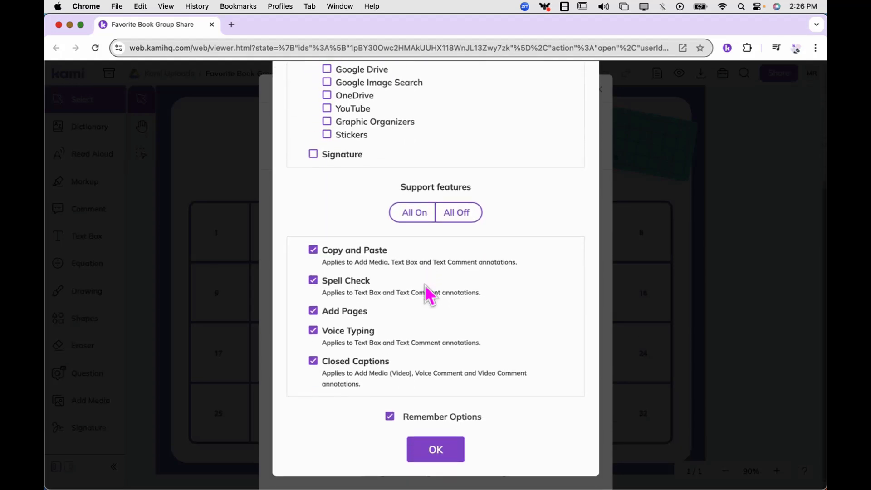
left_click(433, 452)
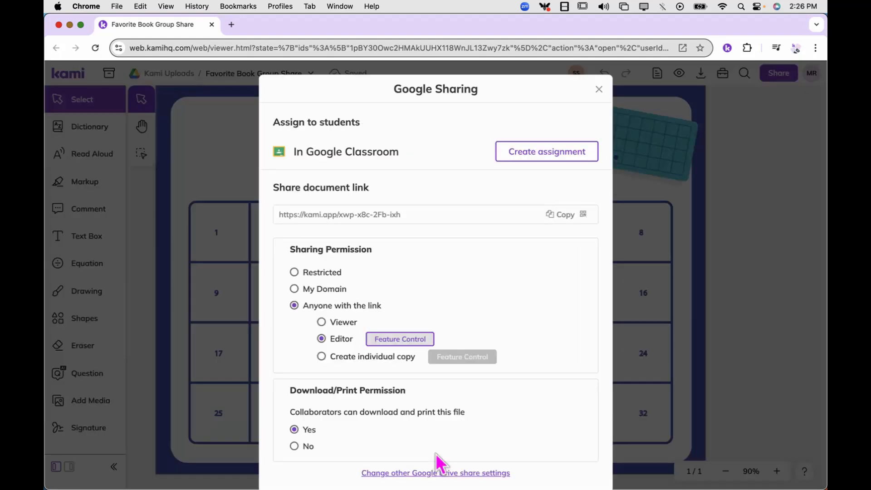
left_click(599, 89)
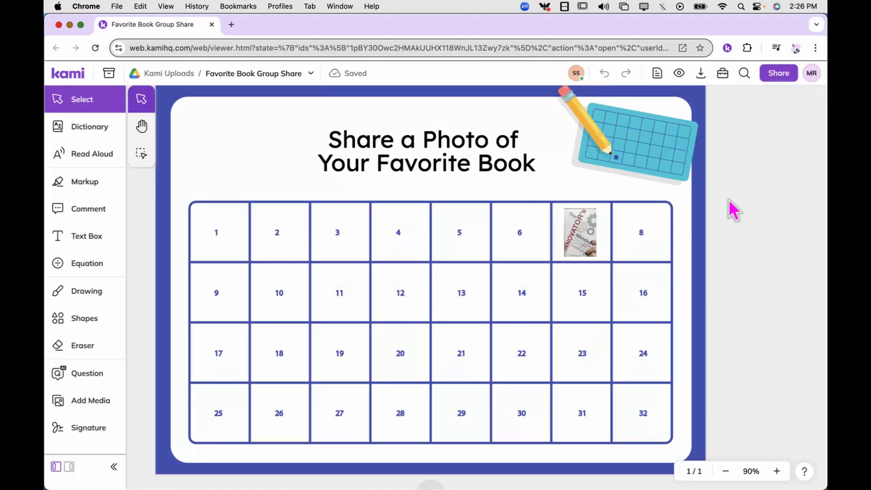
- Switch to the student's browser window and record a voice comment on the book photo in cell 7
key("ctrl+Left")
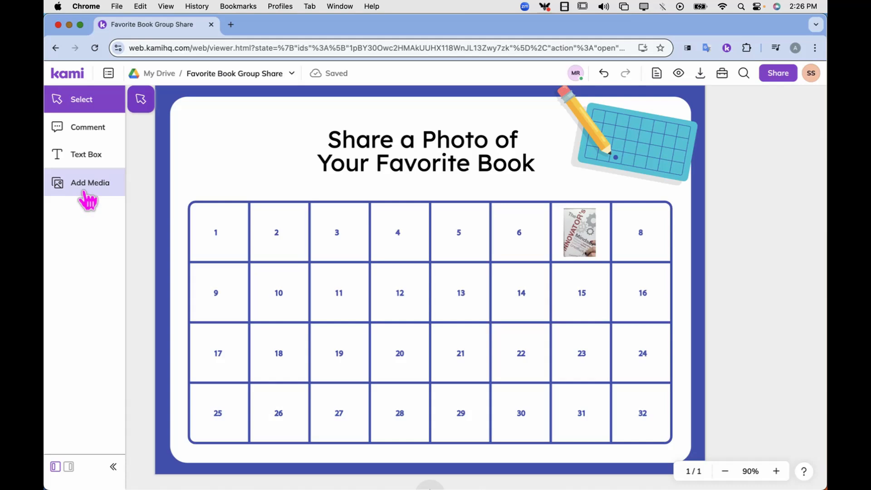
left_click(91, 132)
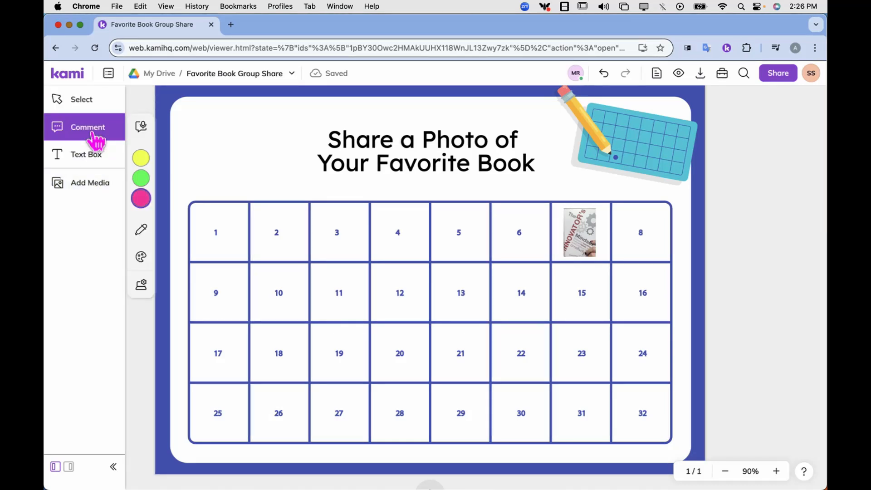
left_click(141, 126)
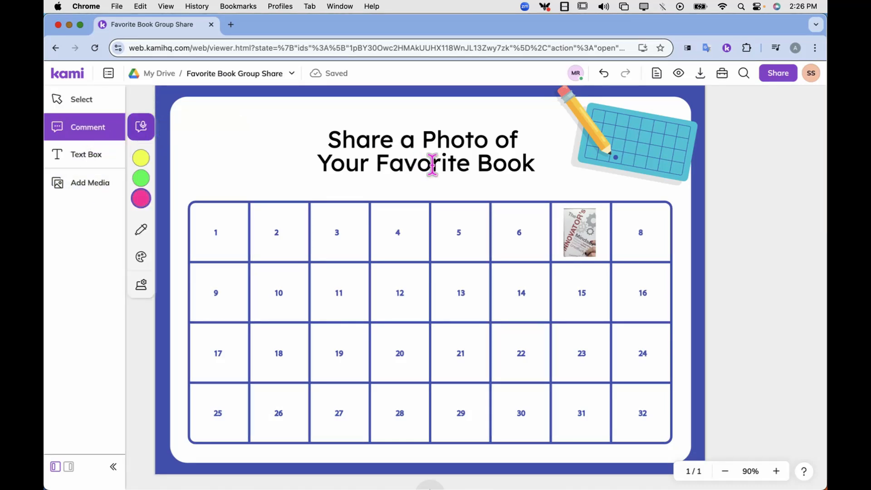
left_click(597, 224)
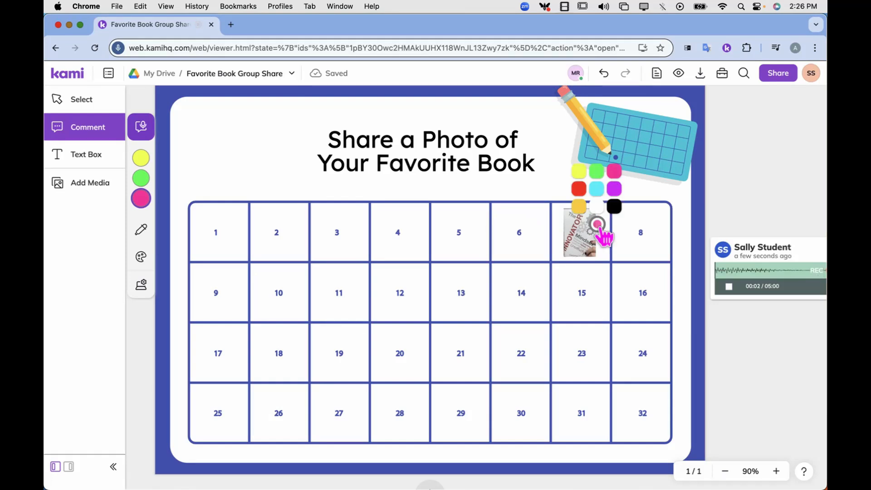
left_click(730, 286)
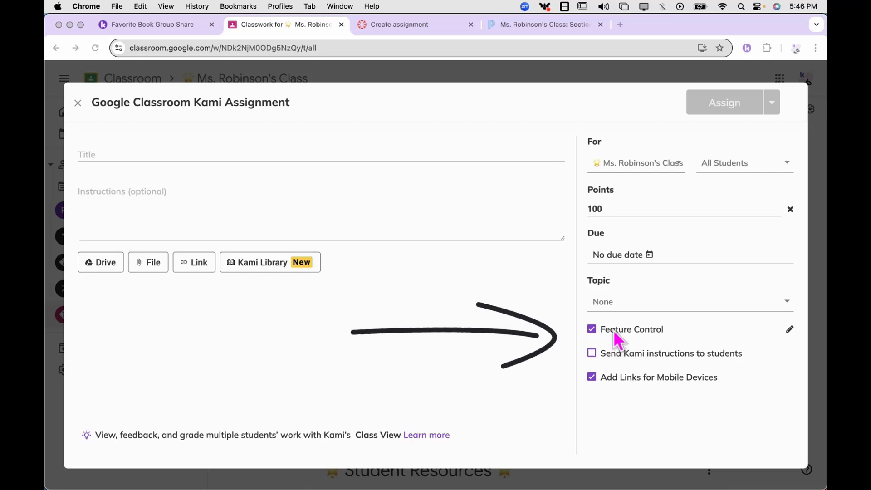
- Turn on Feature Control for the Google Classroom Kami assignment, disable Copy and Paste, and save the settings
left_click(593, 332)
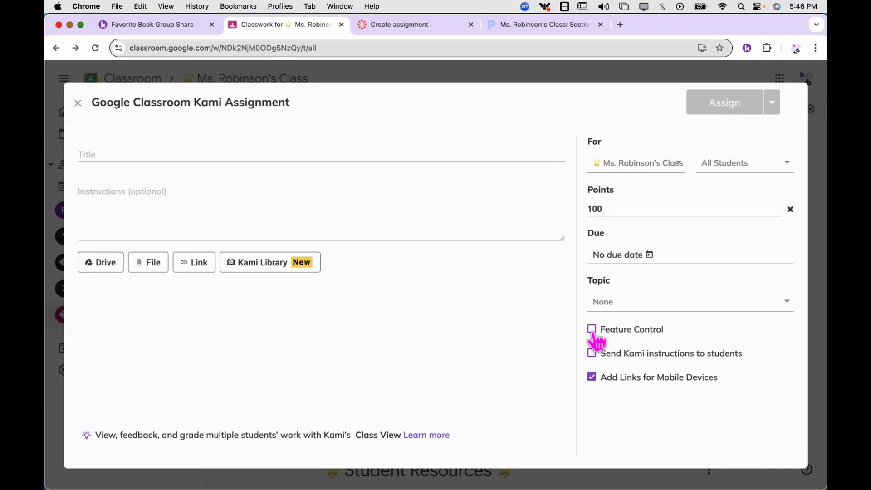
left_click(592, 329)
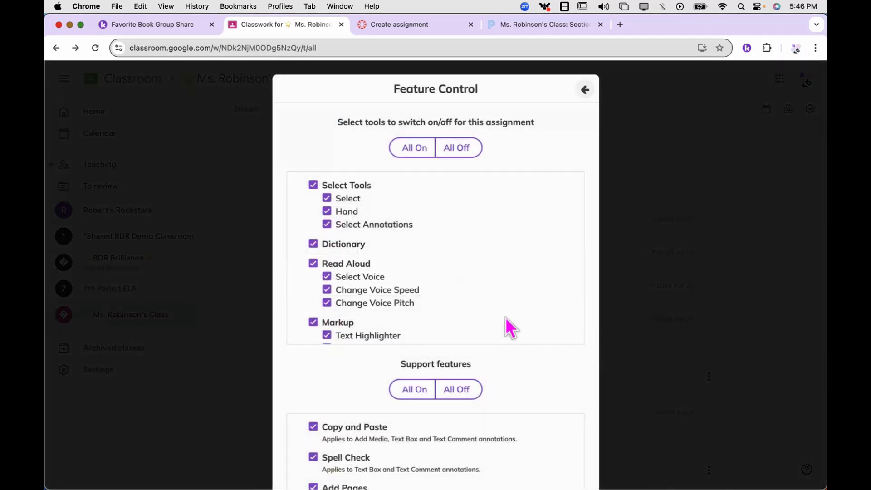
scroll(505, 317, "down", 3)
scroll(505, 317, "down", 5)
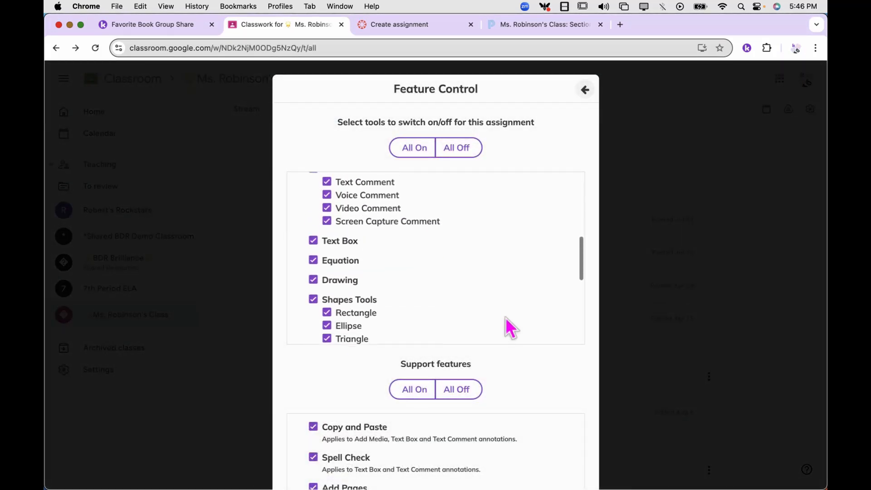
scroll(505, 317, "down", 8)
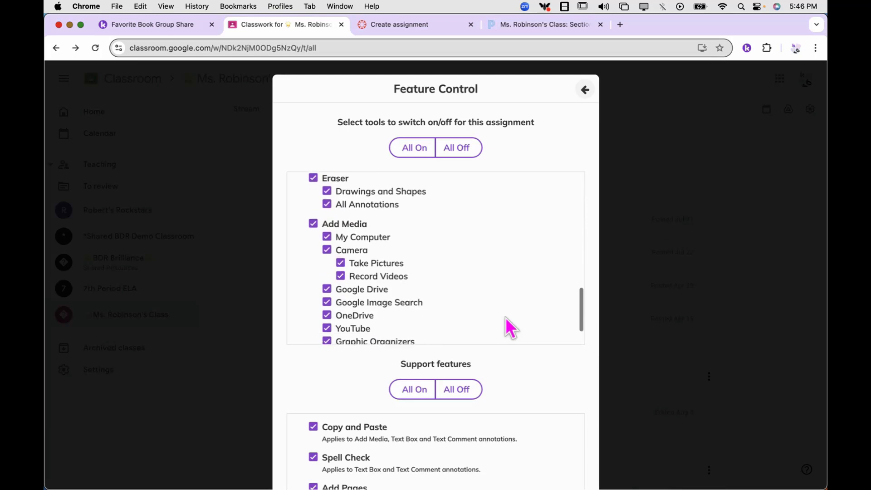
scroll(507, 313, "down", 5)
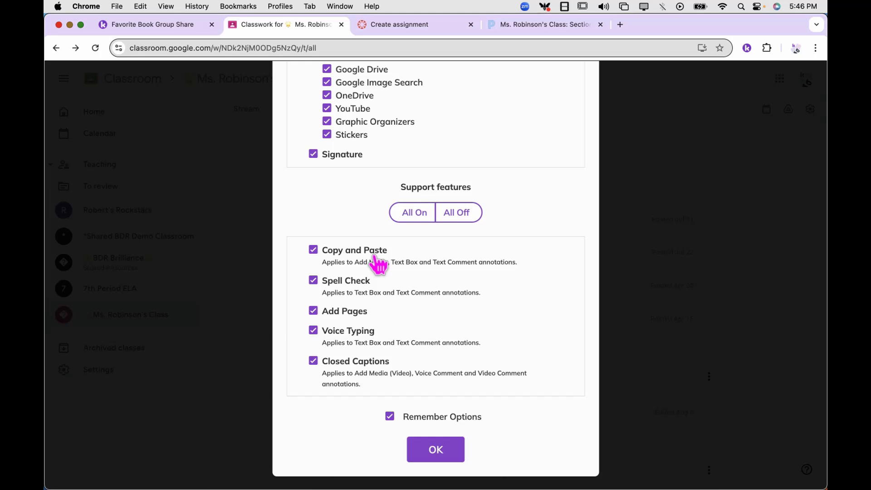
left_click(313, 250)
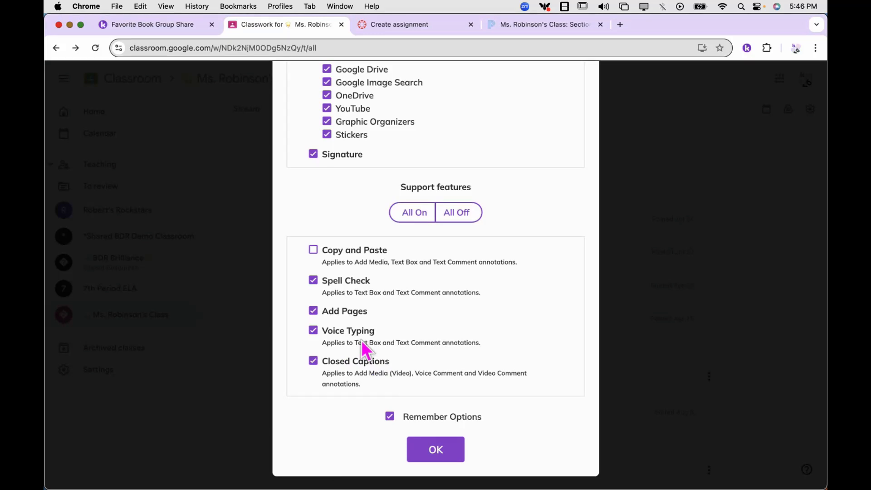
left_click(435, 452)
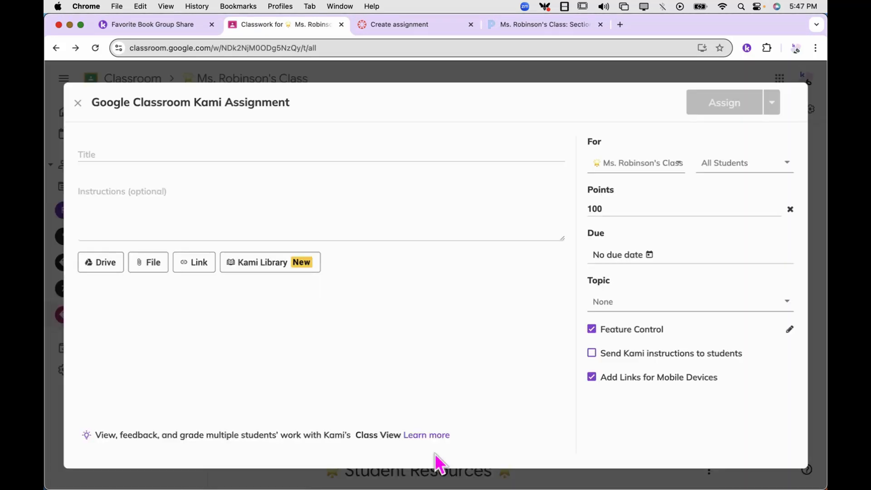
- Enable Feature Control in the Canvas external tool form and in the Schoology New Kami Assignment form
left_click(418, 27)
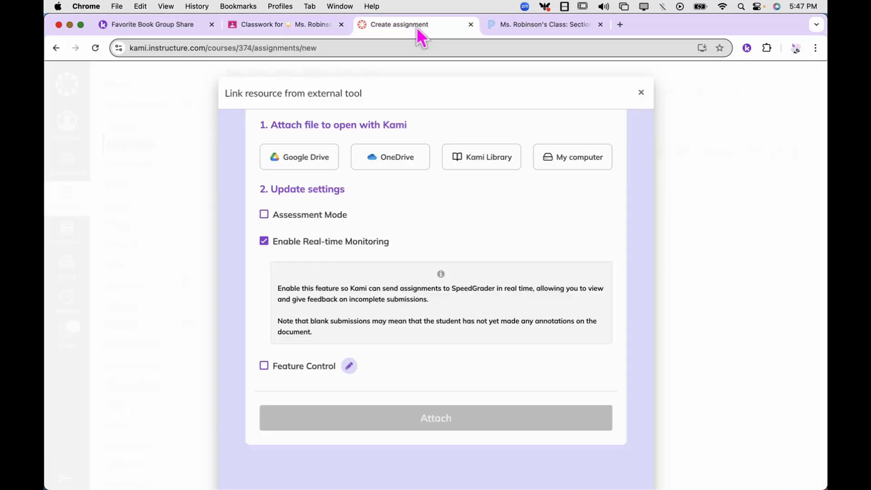
left_click(303, 368)
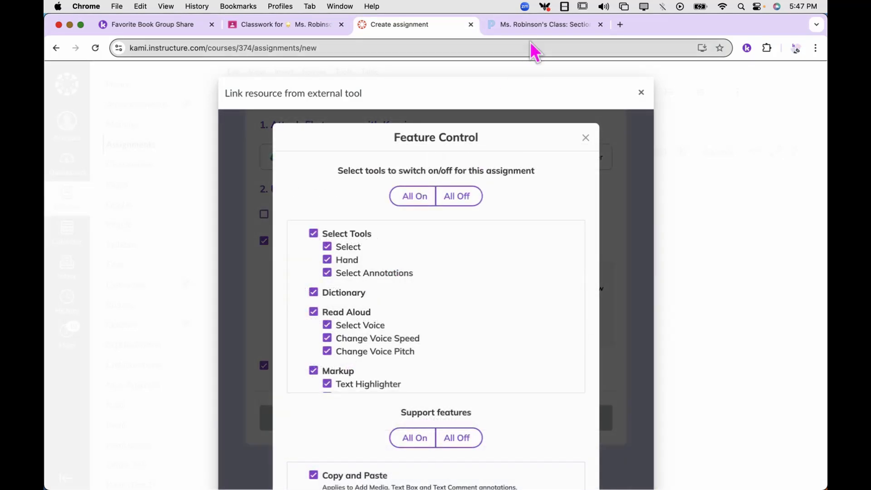
left_click(528, 26)
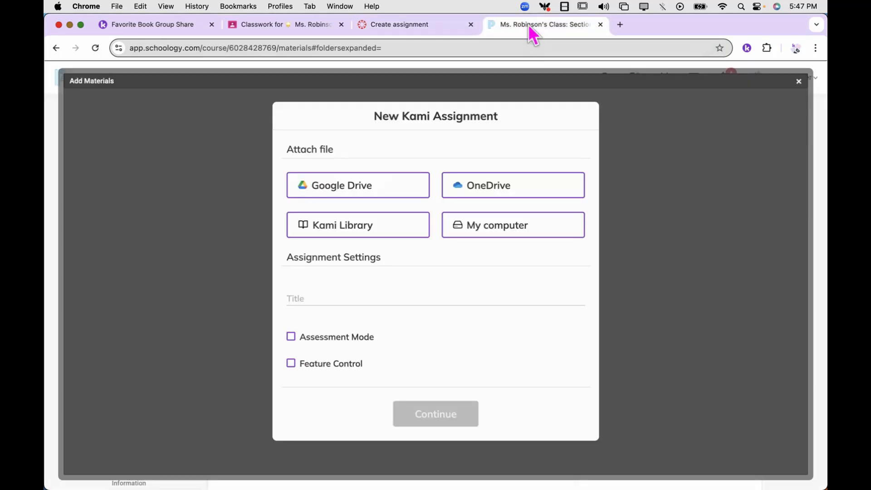
left_click(331, 364)
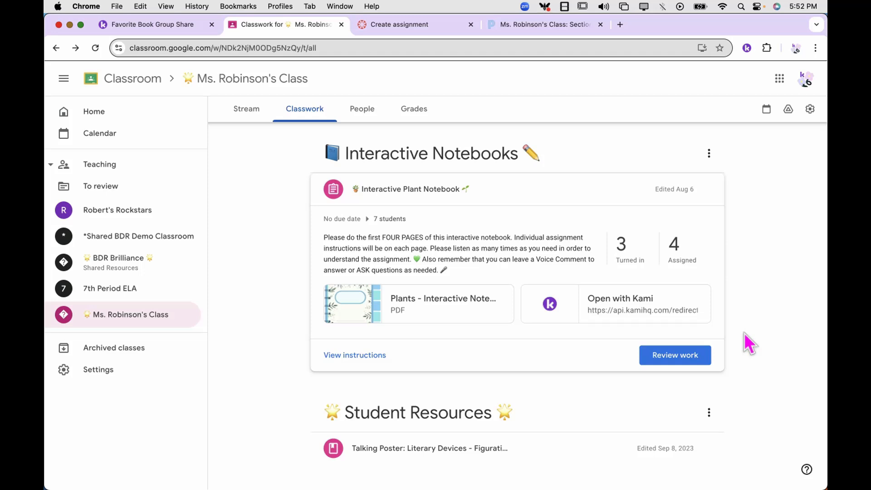
- Open the Interactive Plant Notebook assignment from Google Classroom in Kami Class View and bring up its Feature Control settings
left_click(629, 298)
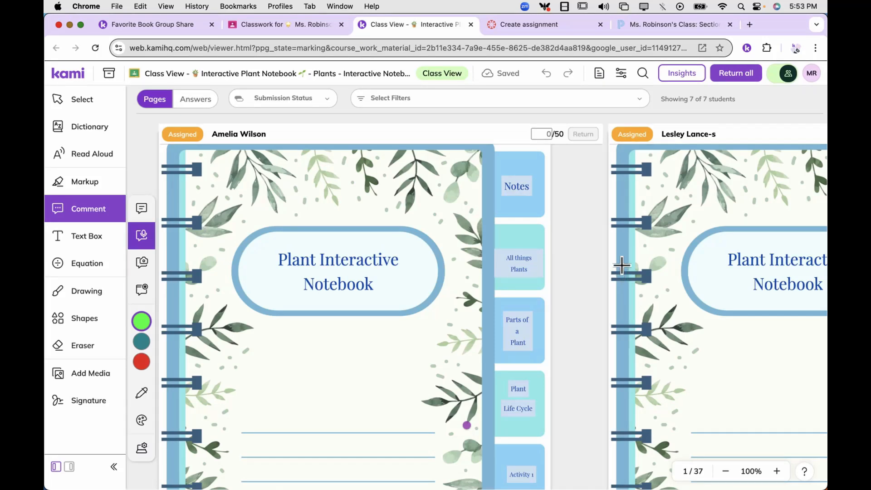
left_click(622, 75)
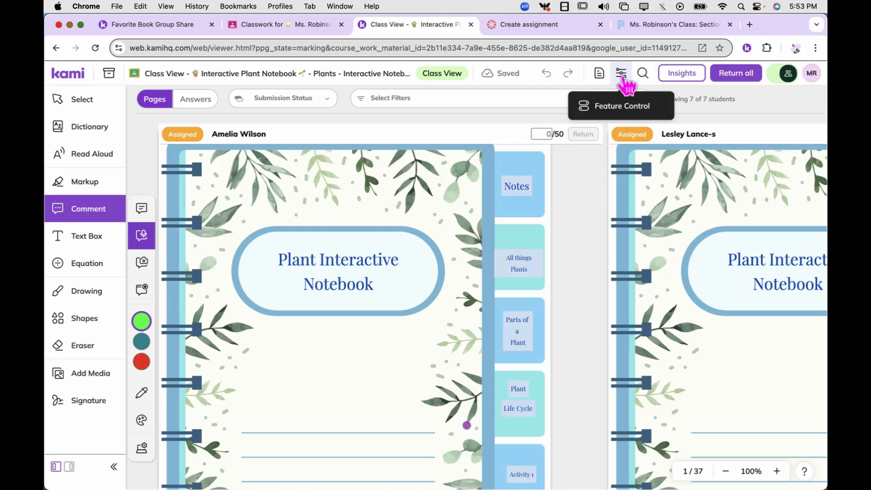
left_click(630, 111)
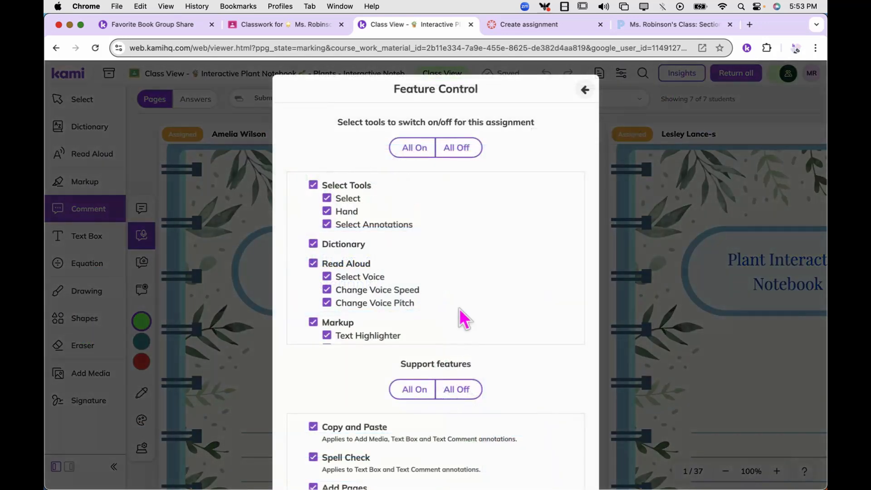
- Disable Google Image Search and YouTube under Add Media for the assignment and save the feature controls
scroll(460, 309, "down", 5)
scroll(459, 308, "down", 5)
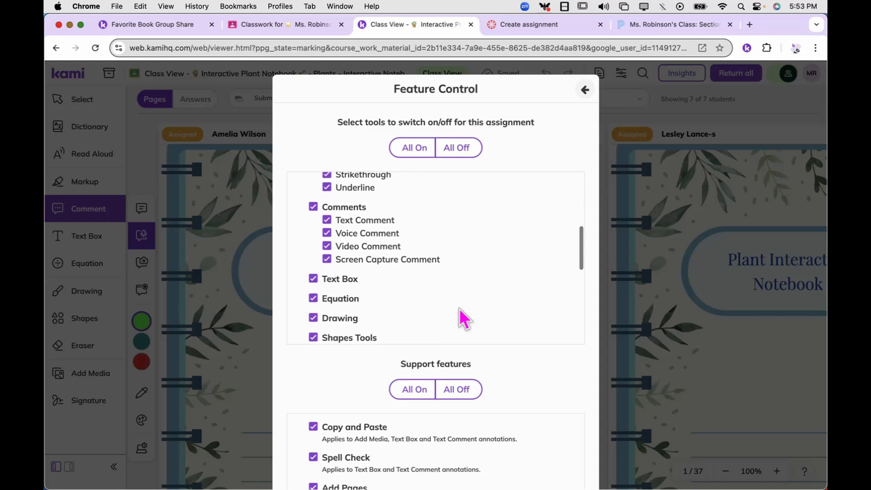
scroll(459, 309, "down", 2)
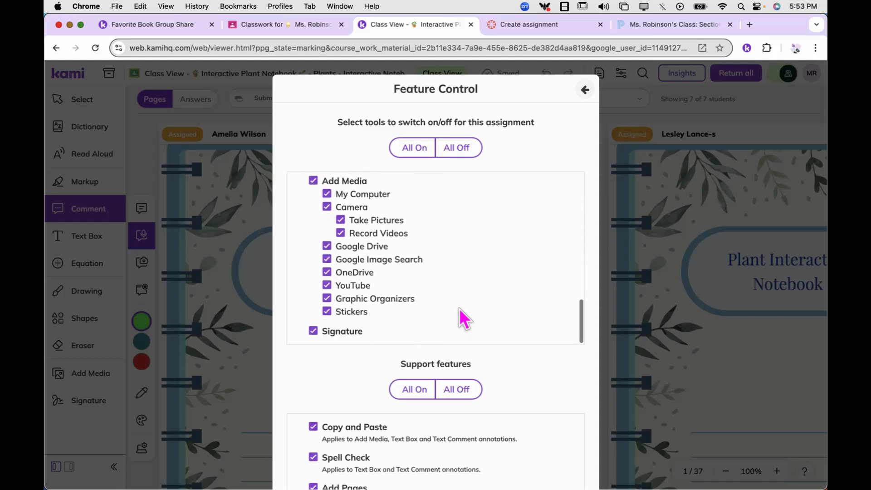
left_click(326, 260)
left_click(327, 285)
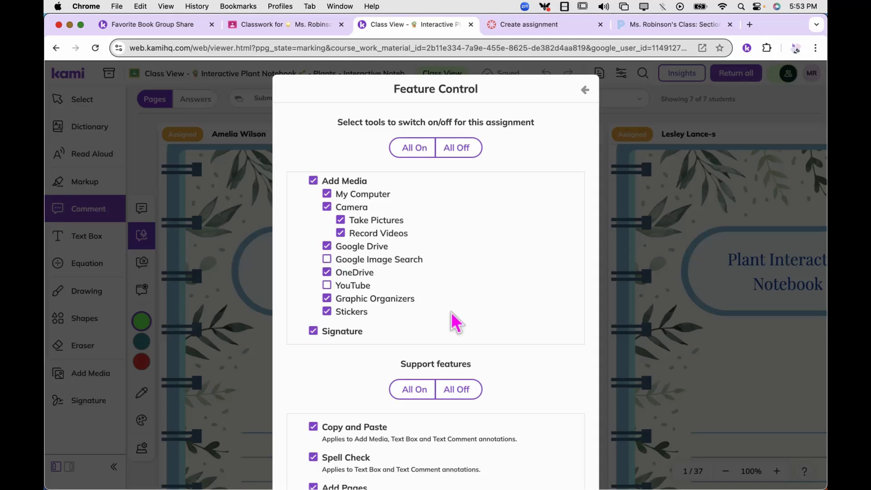
scroll(451, 311, "down", 5)
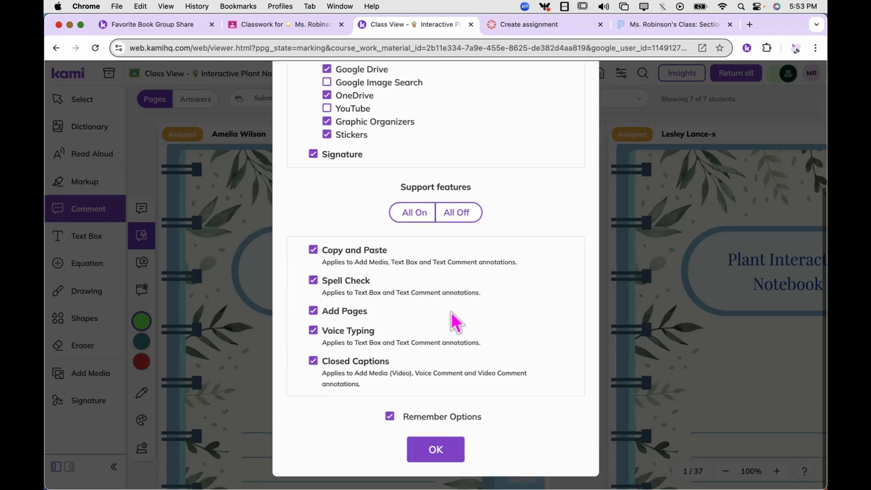
left_click(439, 450)
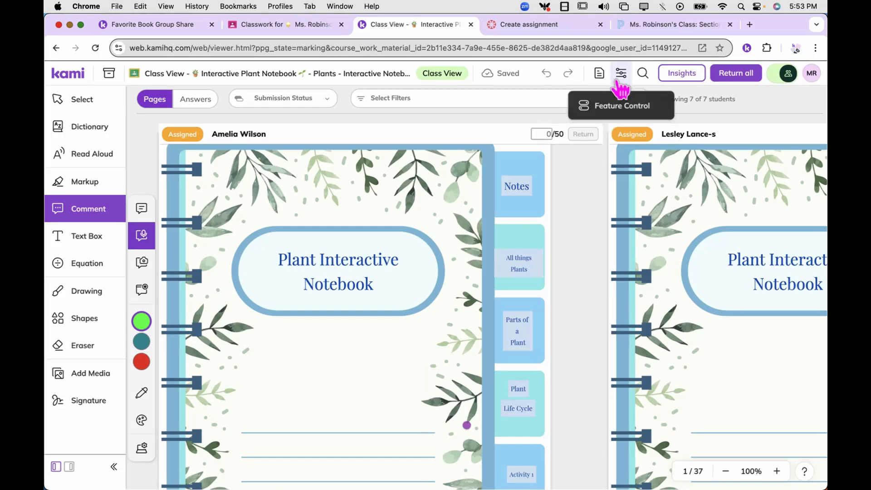
- Reopen the Class View Feature Control, switch off all tools for the assignment, and re-enable Dictionary
left_click(615, 109)
scroll(468, 286, "down", 15)
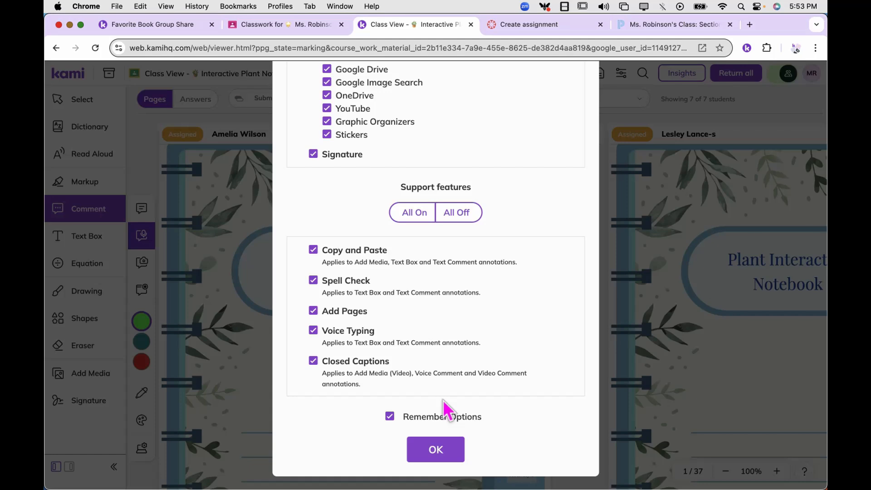
scroll(428, 235, "up", 5)
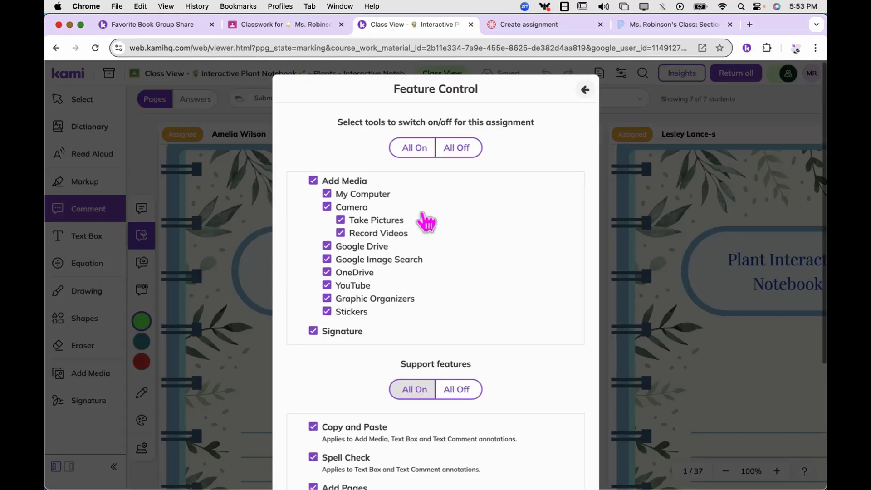
left_click(451, 149)
scroll(326, 254, "down", 5)
scroll(327, 213, "up", 1)
left_click(313, 245)
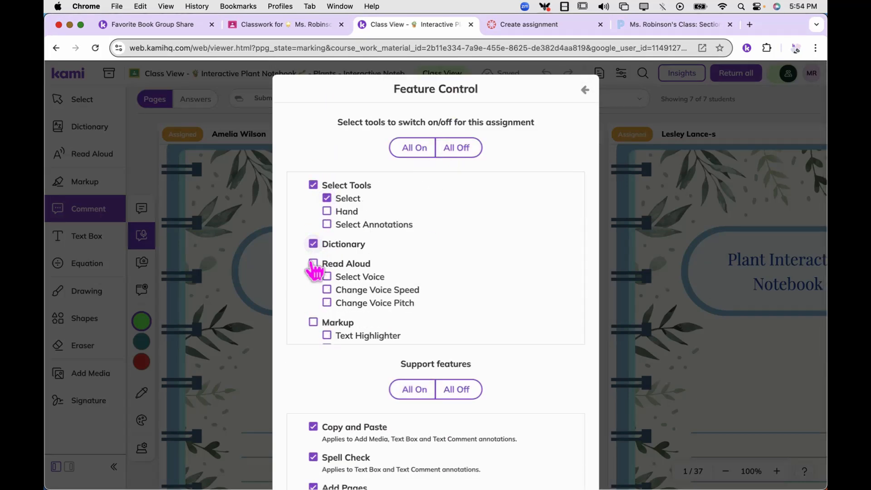
- Enable Voice Comment and Text Box for the assignment and save the feature controls
scroll(311, 272, "down", 5)
left_click(327, 257)
left_click(313, 303)
scroll(488, 356, "down", 5)
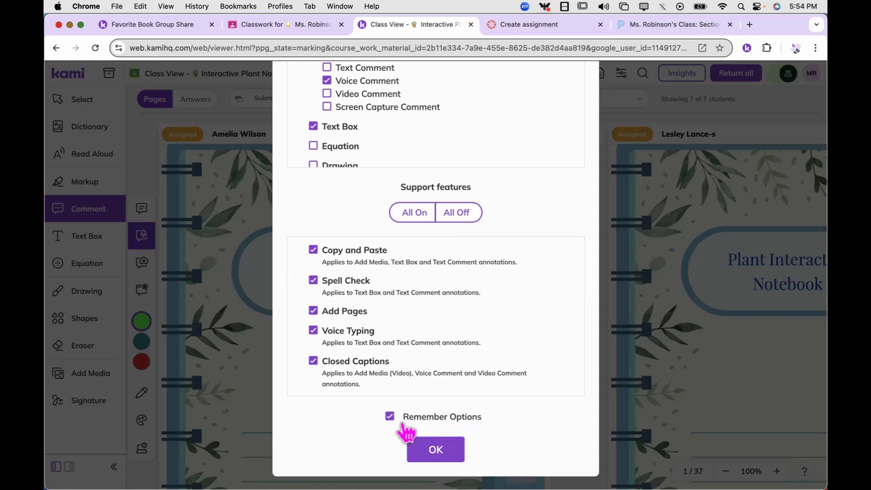
left_click(440, 450)
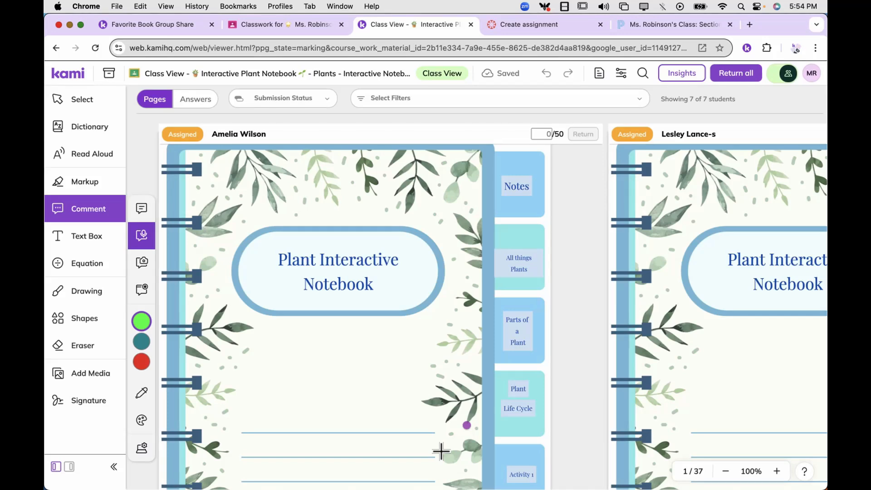